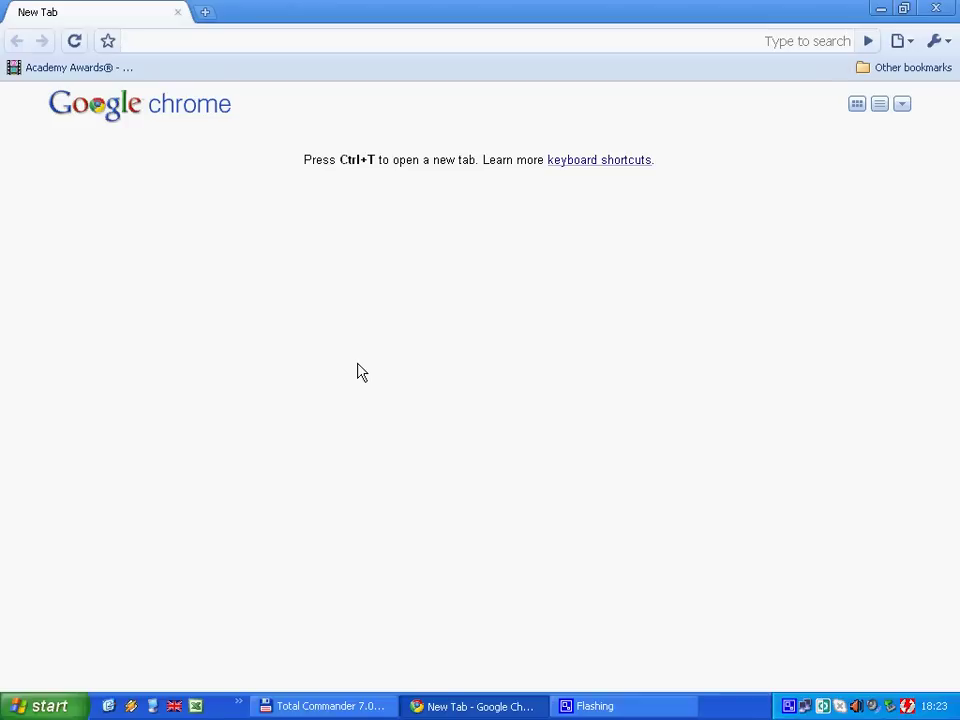
Load siteparse.com and drag the Siteparse bookmarklet onto the bookmarks bar.
type("siteparse.com/")
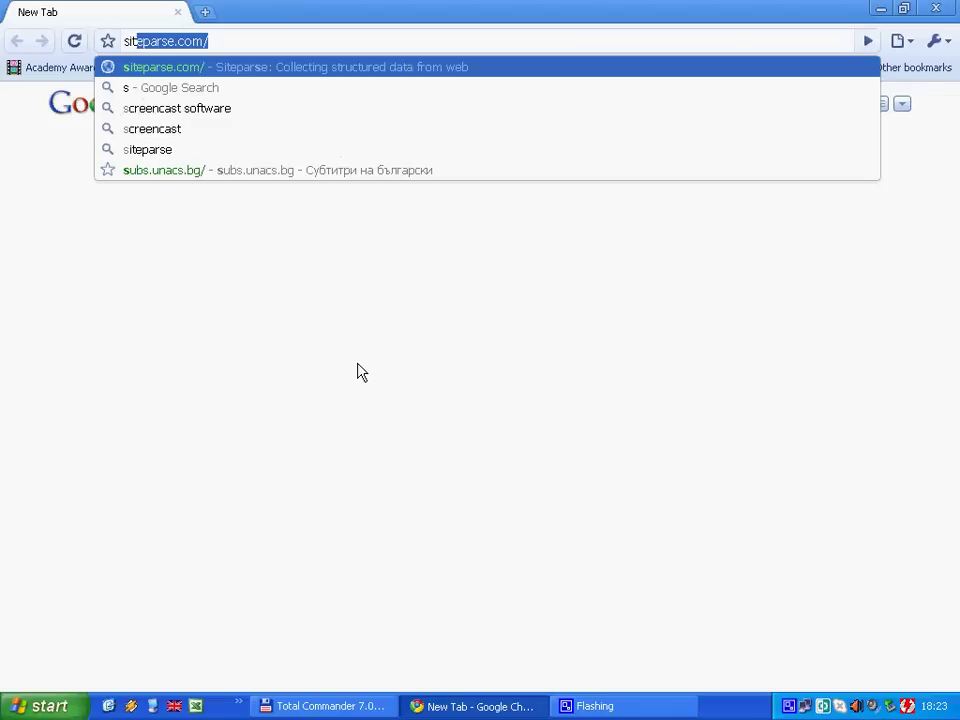
key("End")
key("Return")
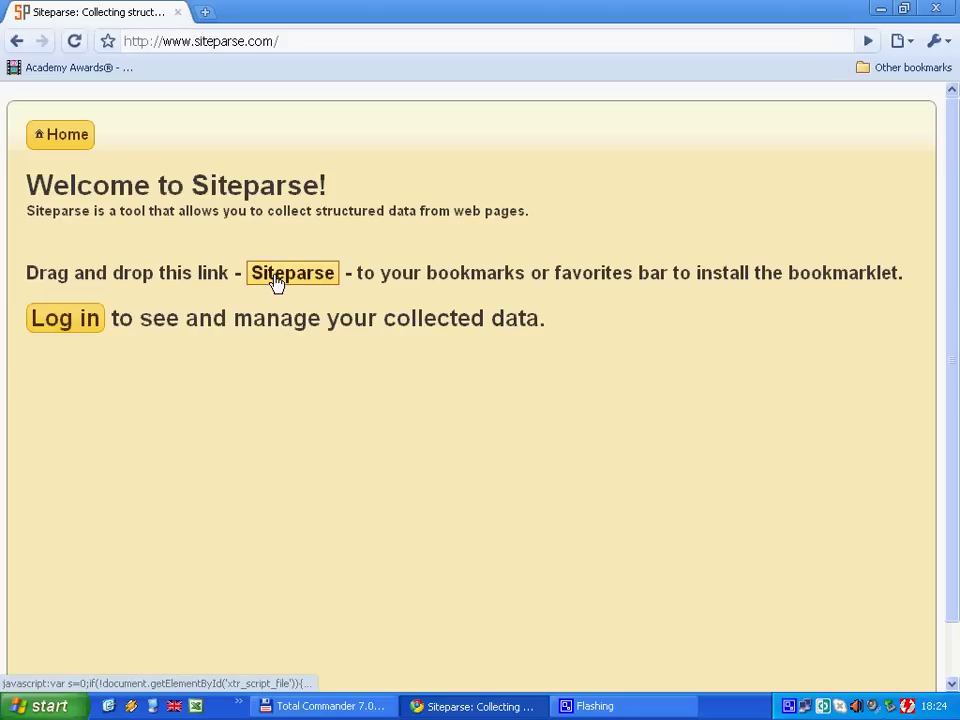
mouse_move(277, 284)
left_mouse_down()
mouse_move(191, 92)
mouse_move(143, 84)
left_mouse_up()
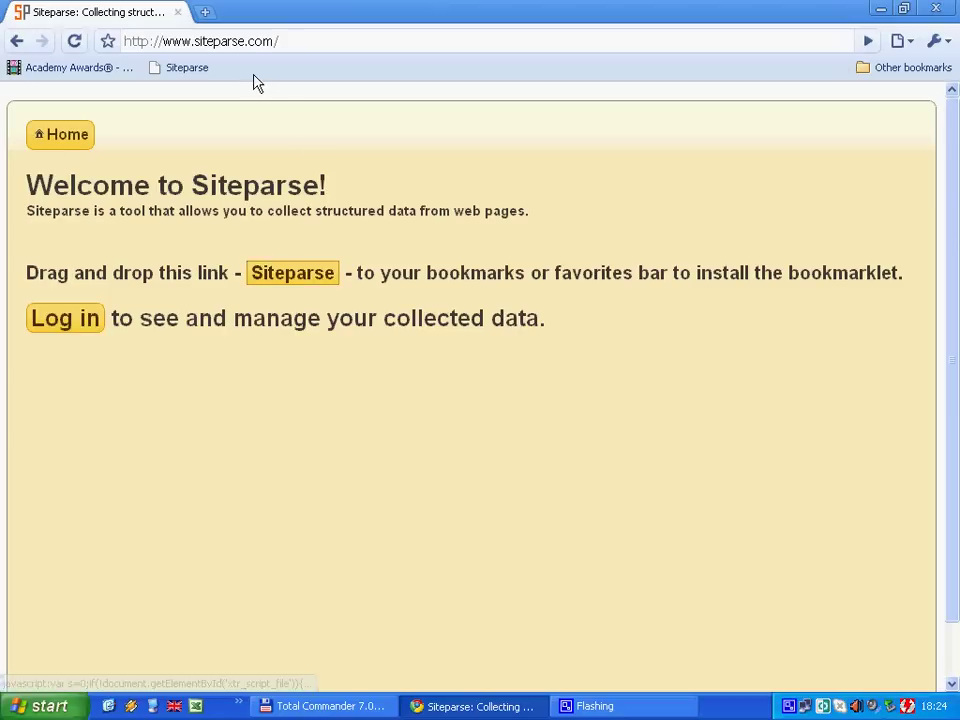
Load the Hacker News front page at news.ycombinator.com.
left_click(251, 43)
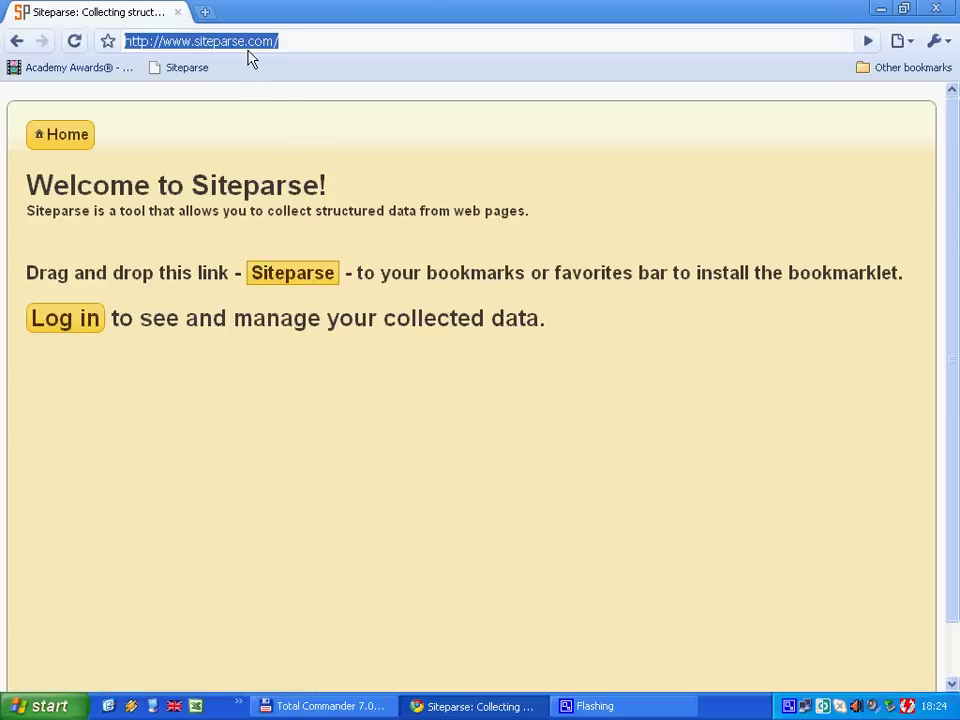
type("news.")
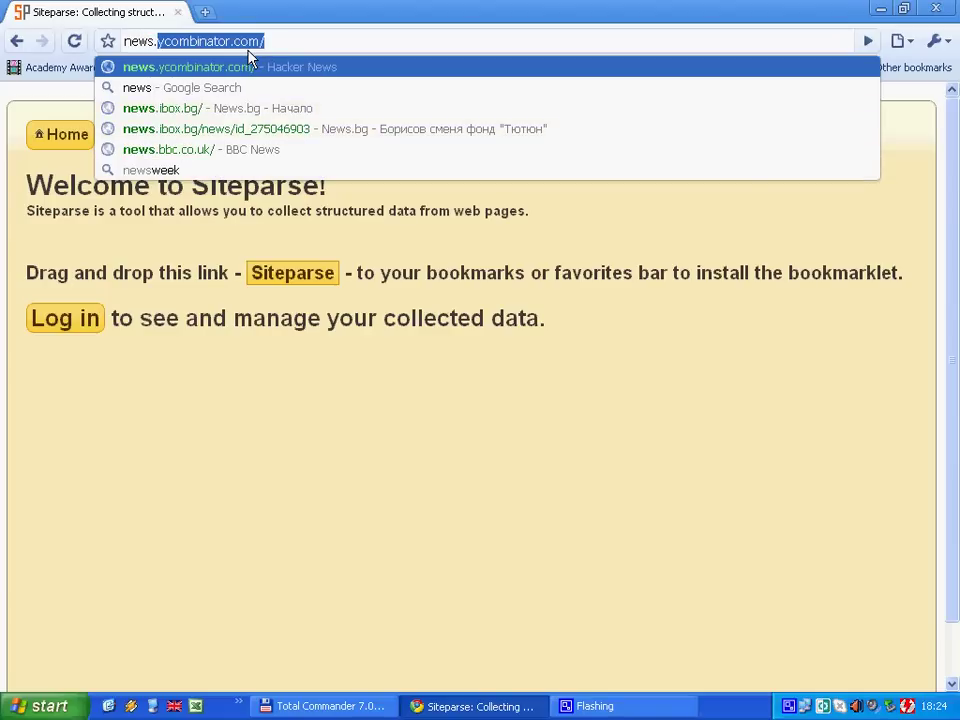
key("End")
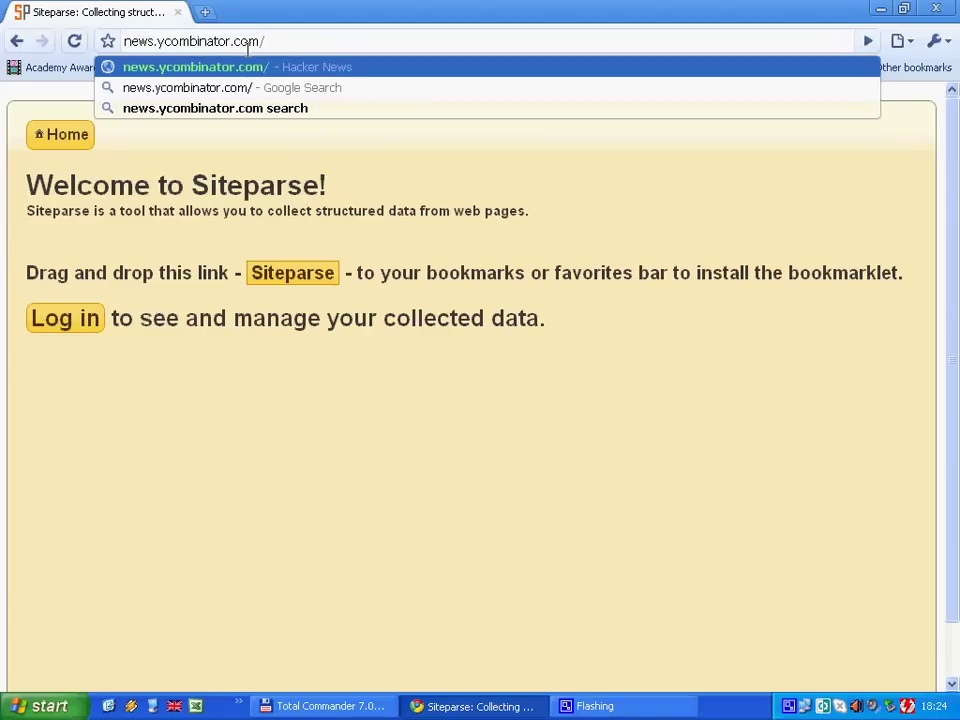
key("Return")
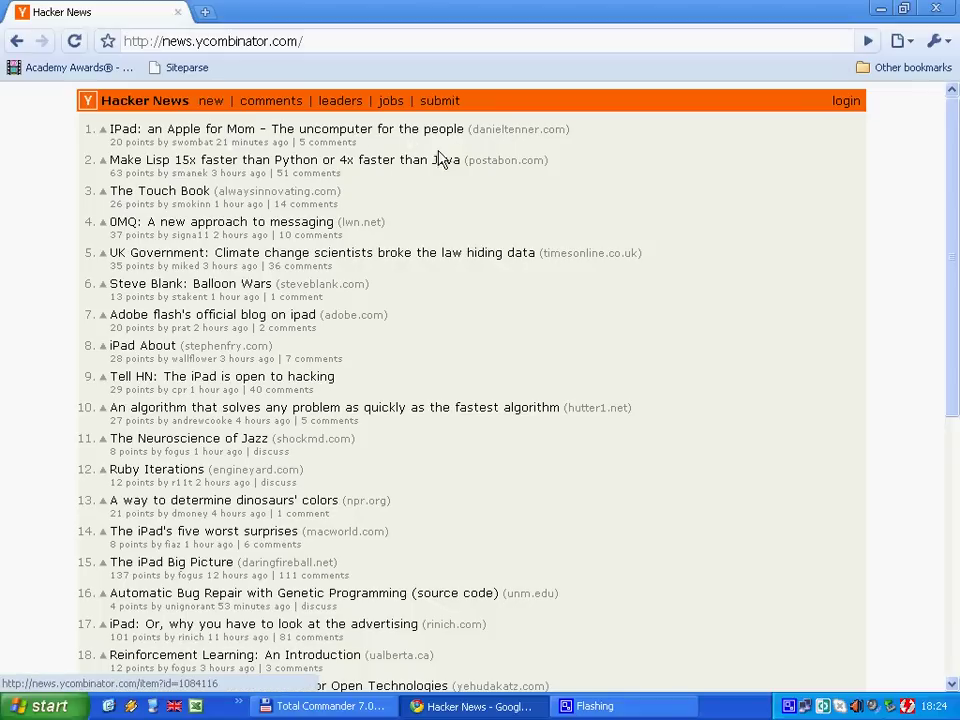
Inspect the first story's source domain and points count by highlighting them, then clear the highlight.
left_click_drag(471, 127, 567, 128)
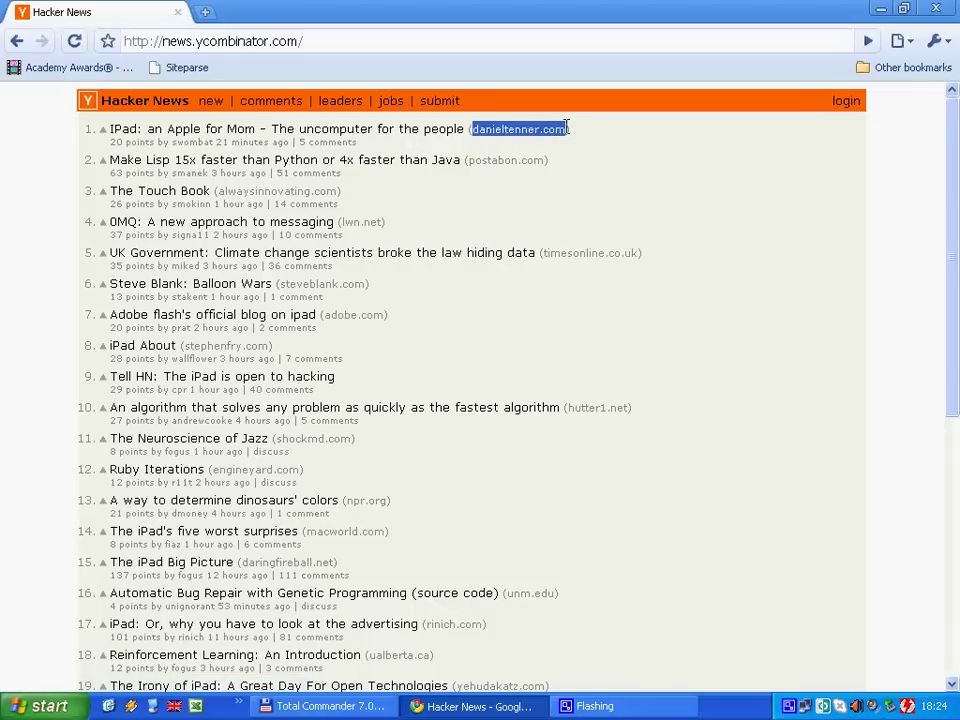
left_click_drag(109, 143, 153, 140)
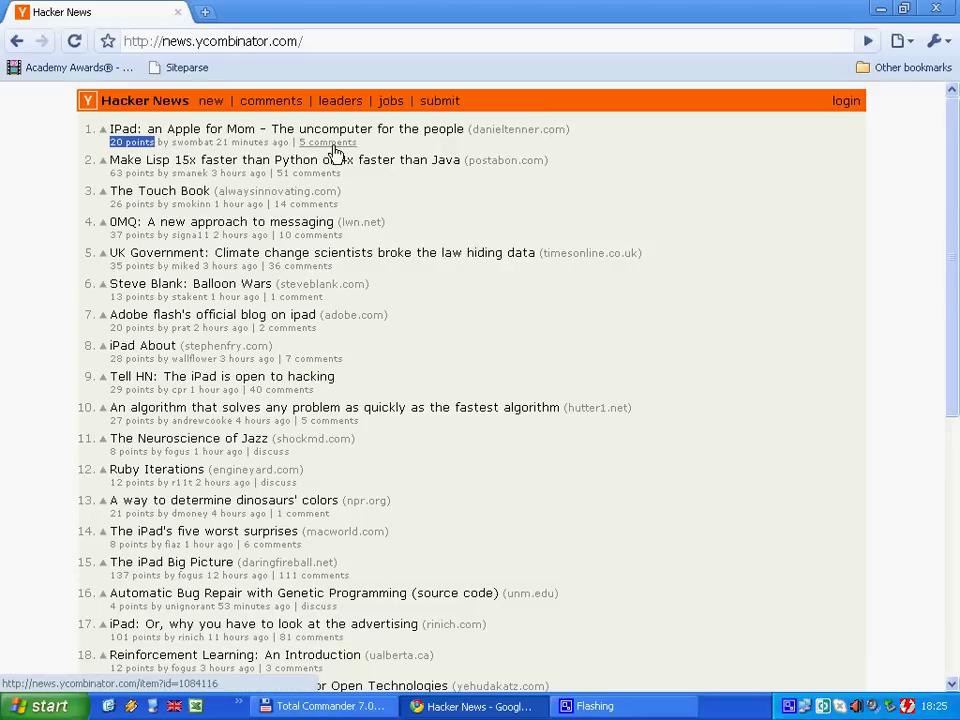
left_click(829, 227)
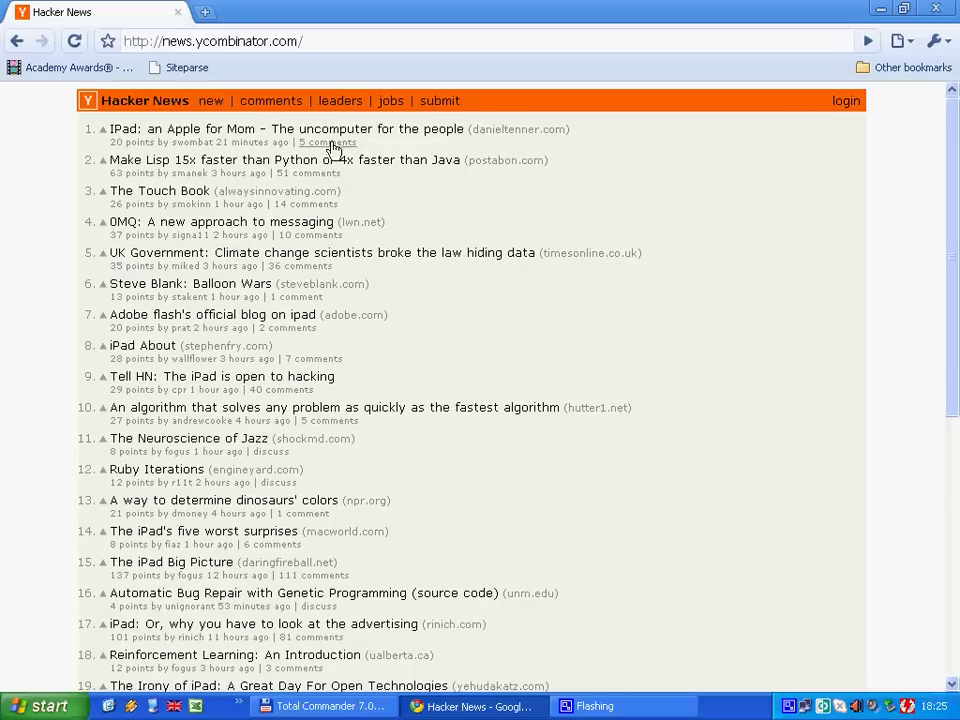
Launch the Siteparse bookmarklet on Hacker News and create a new object named 'Hacker News Links'.
left_click(177, 70)
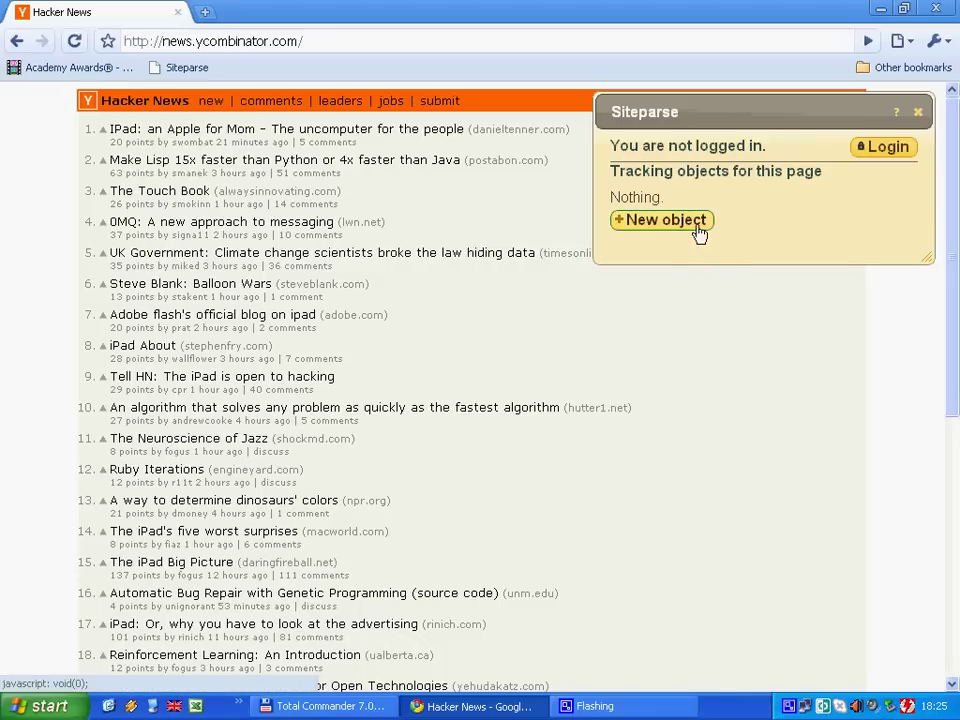
left_click(652, 231)
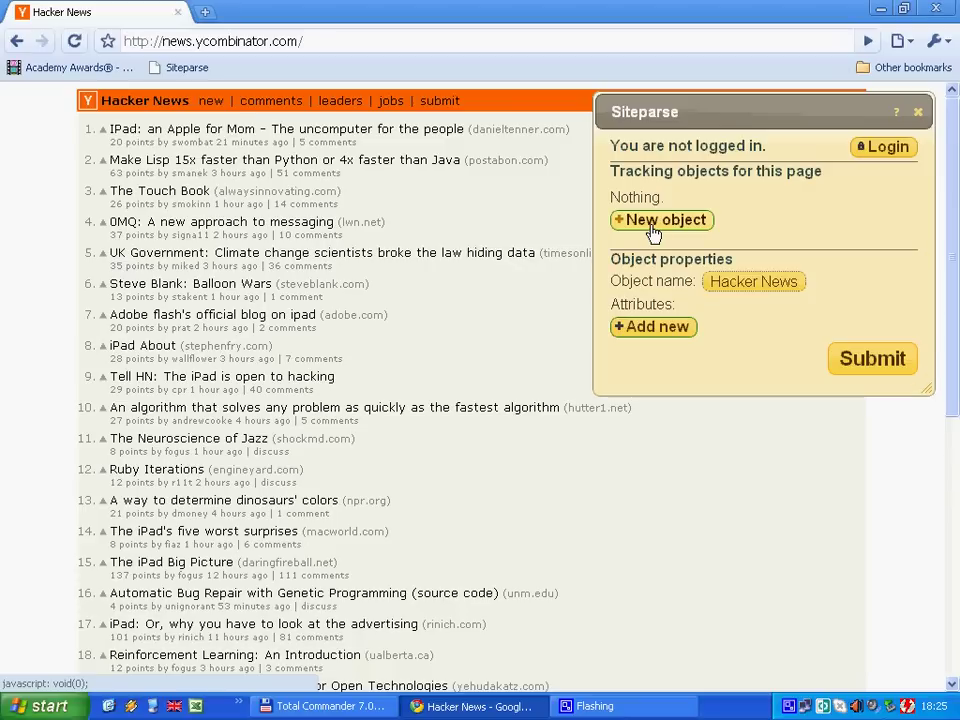
left_click(784, 296)
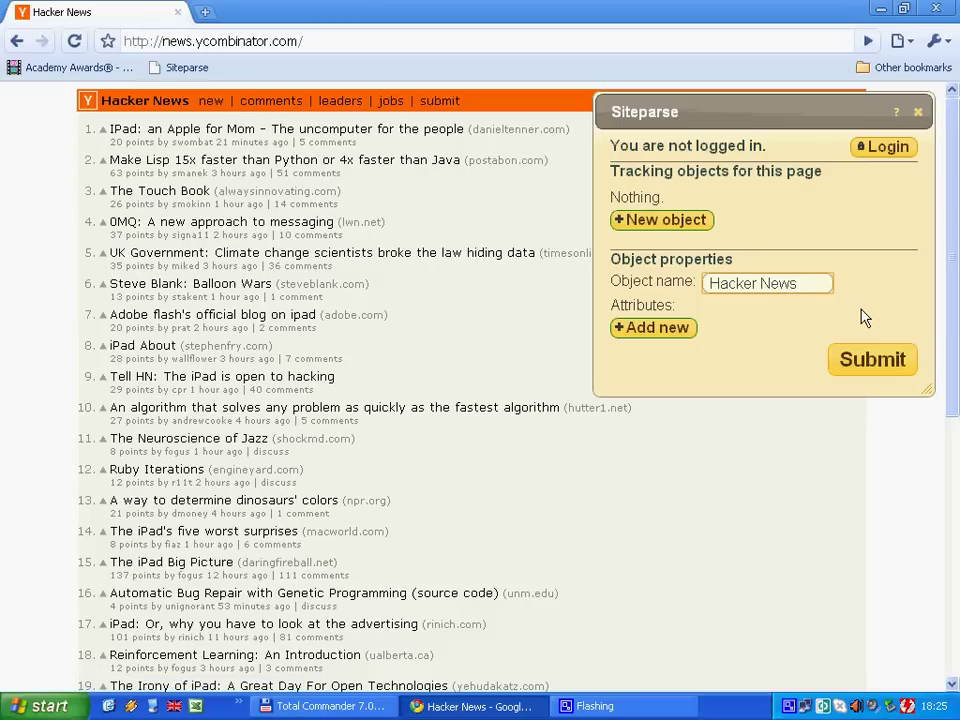
type("Links")
key("Return")
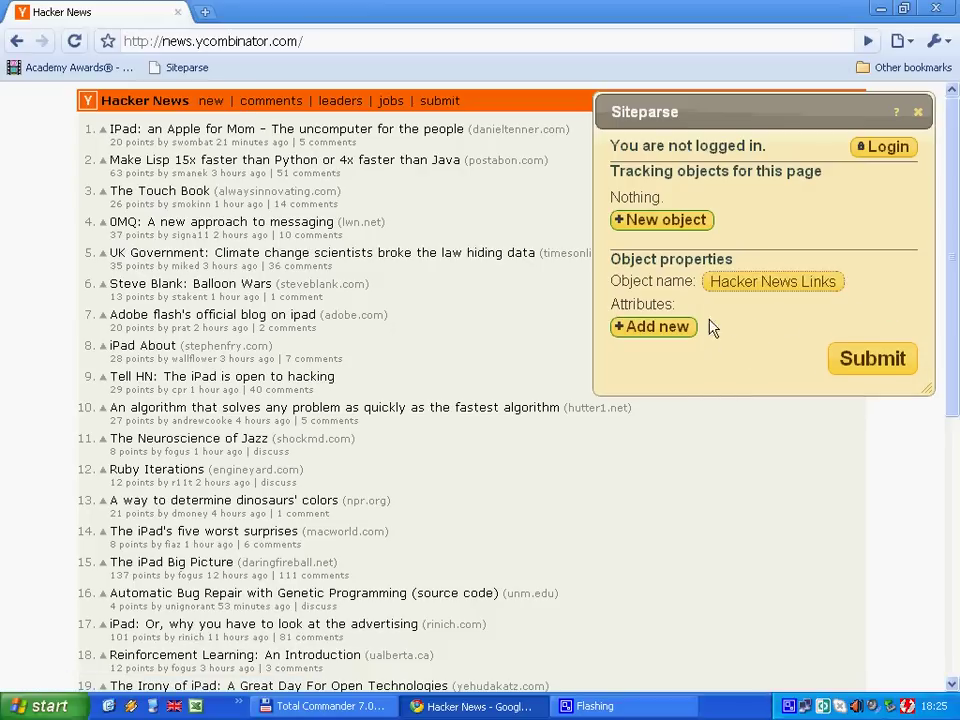
Add an attribute capturing the story title links by picking the first and 'Tell HN' titles.
left_click(652, 336)
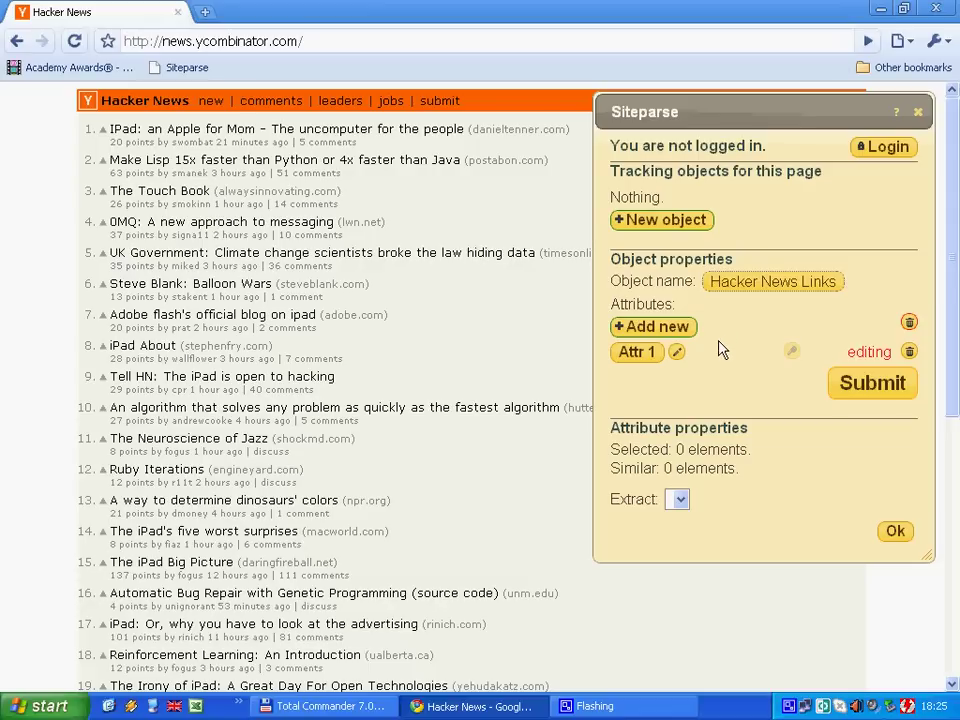
left_click(663, 219)
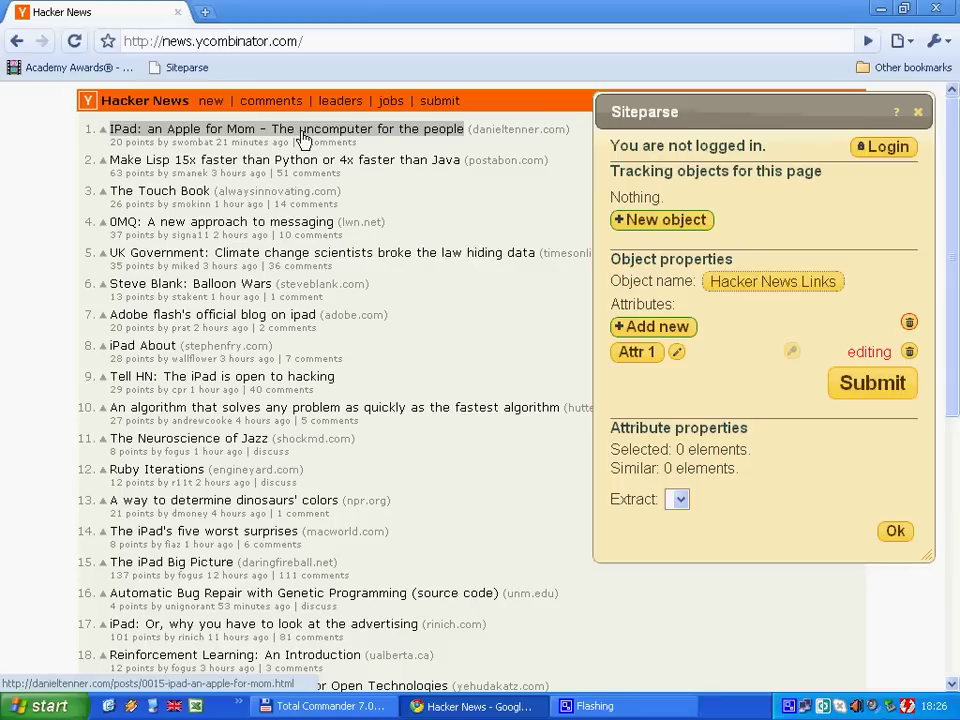
left_click(304, 137)
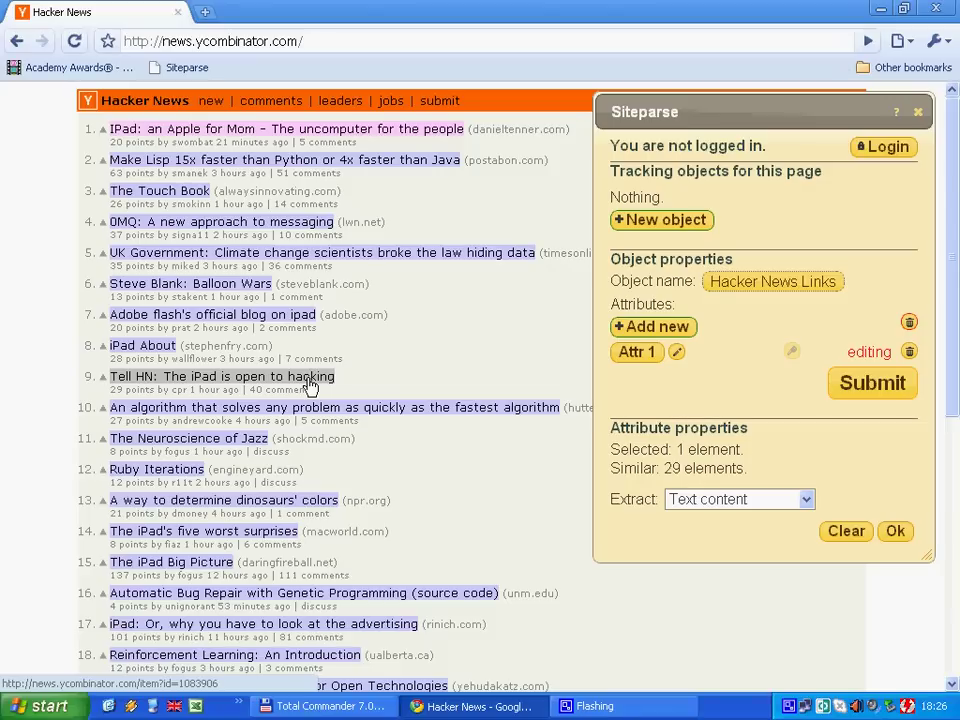
left_click(310, 380)
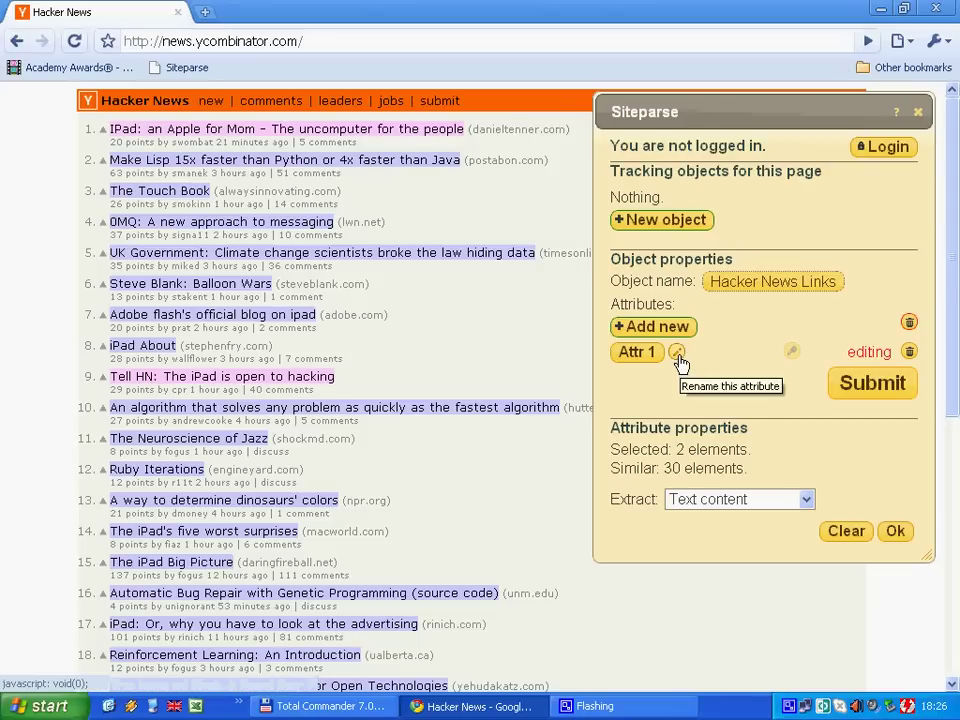
scroll(518, 404, "down", 2)
scroll(518, 404, "down", 3)
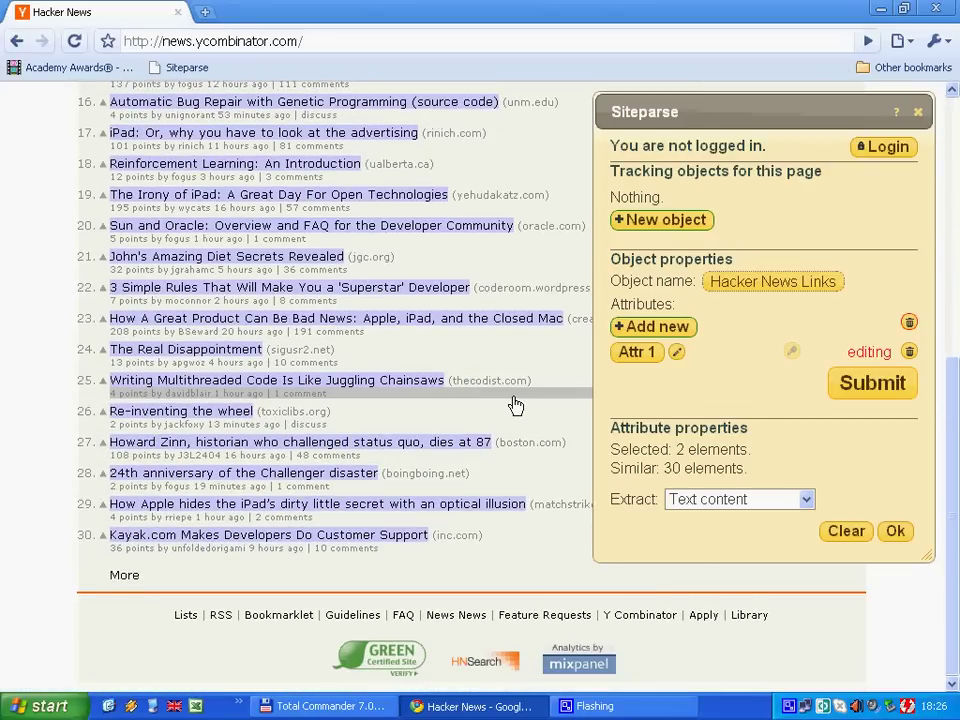
scroll(515, 404, "up", 5)
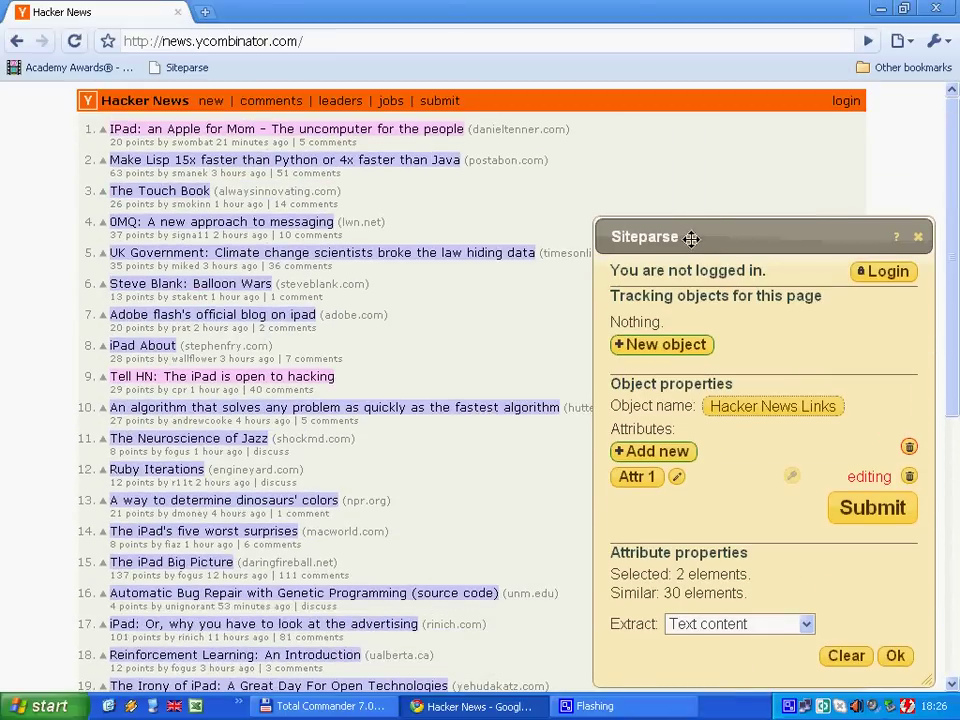
left_click_drag(685, 236, 672, 155)
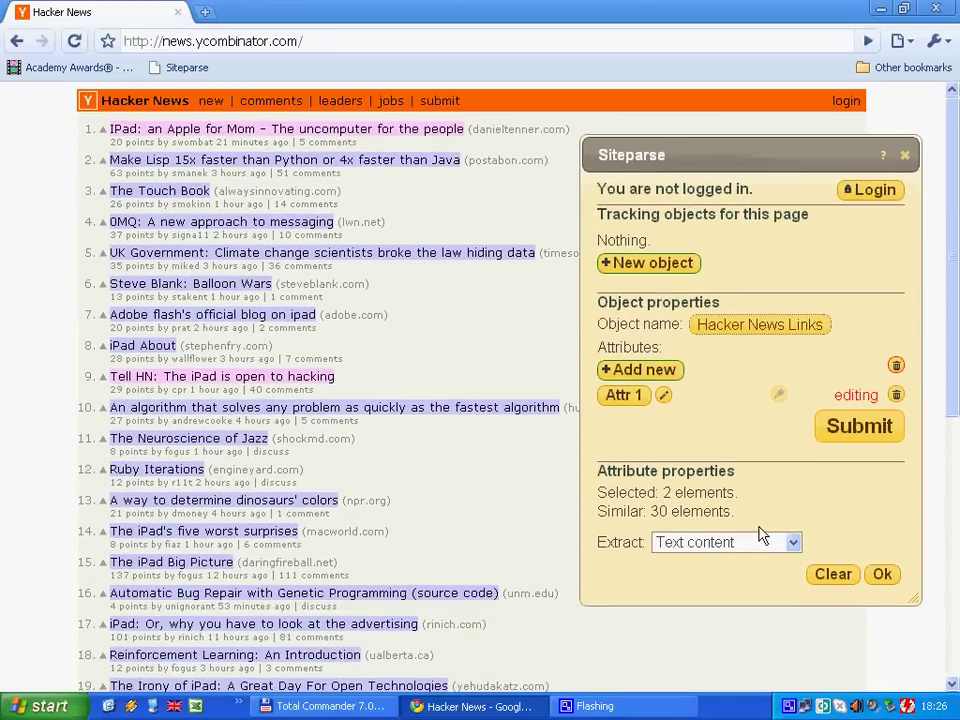
left_click(880, 575)
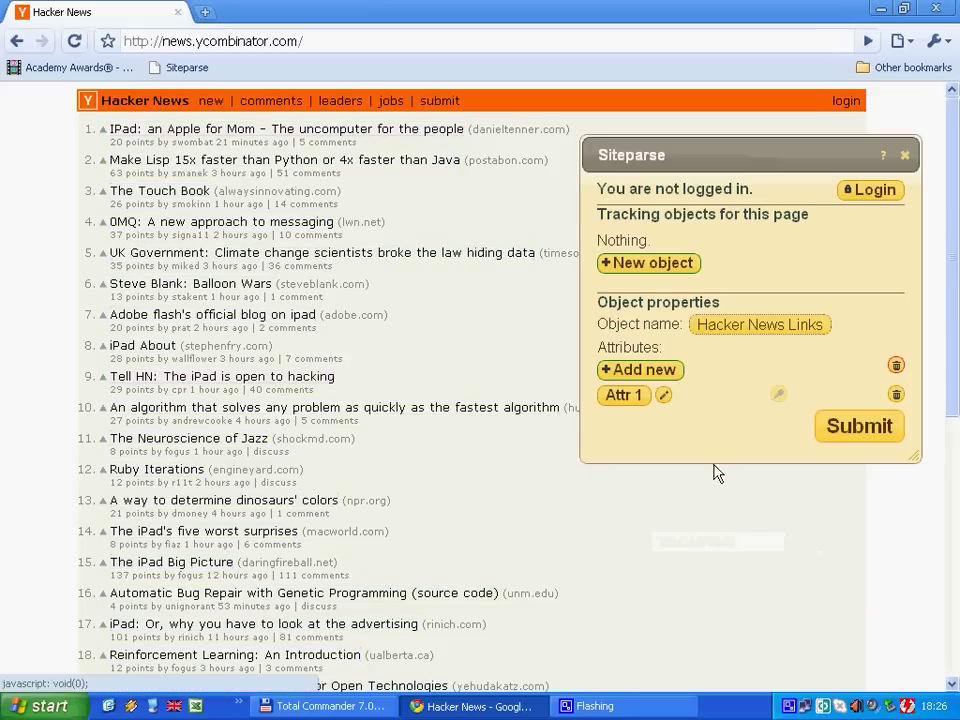
Rename the attribute Attr 1 to 'Title'.
left_click(661, 396)
triple_click(654, 398)
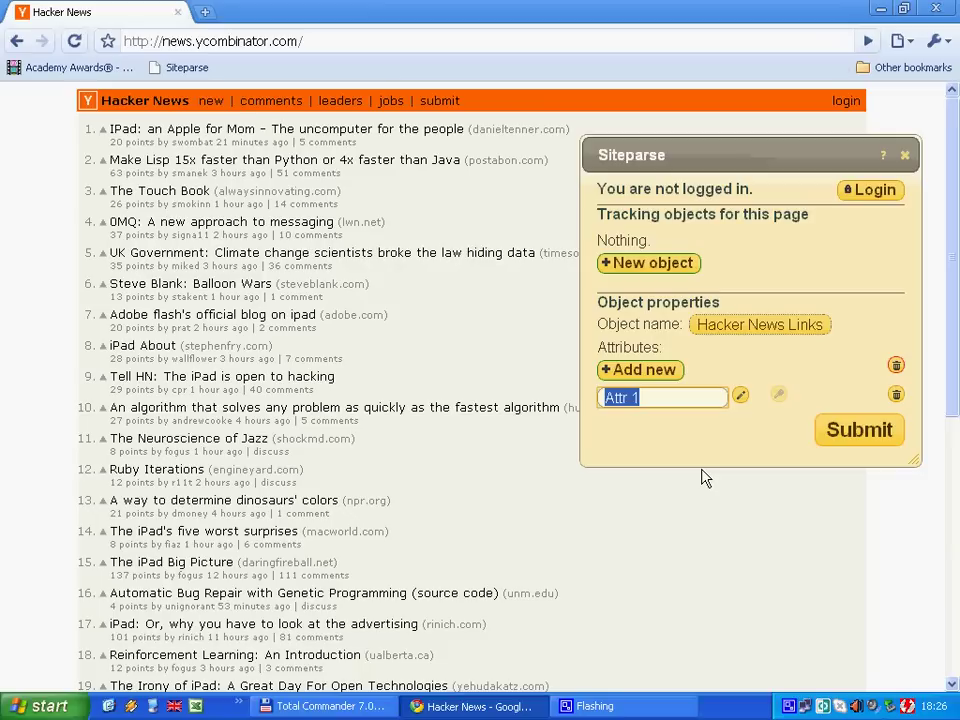
type("Title")
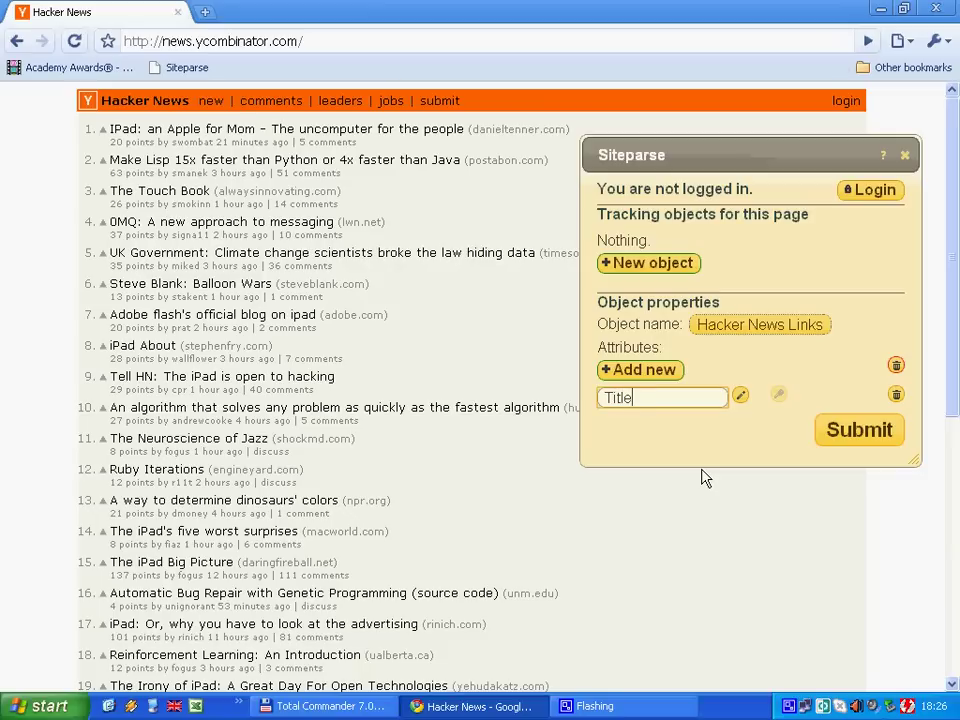
key("Return")
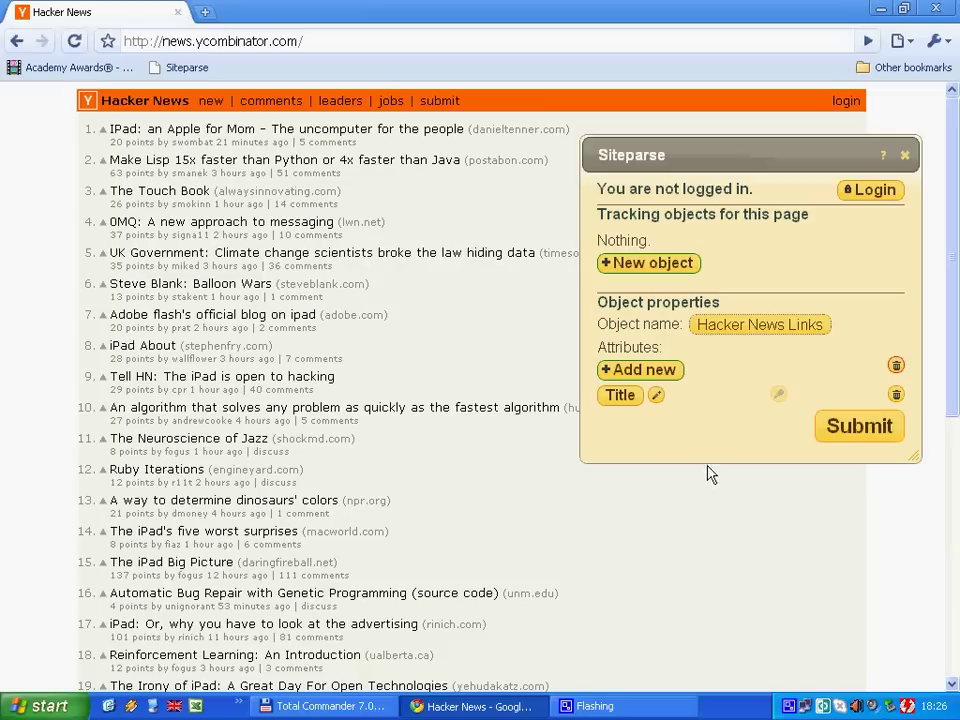
Add a second attribute from the story source domains and name it 'Source'.
left_click(680, 380)
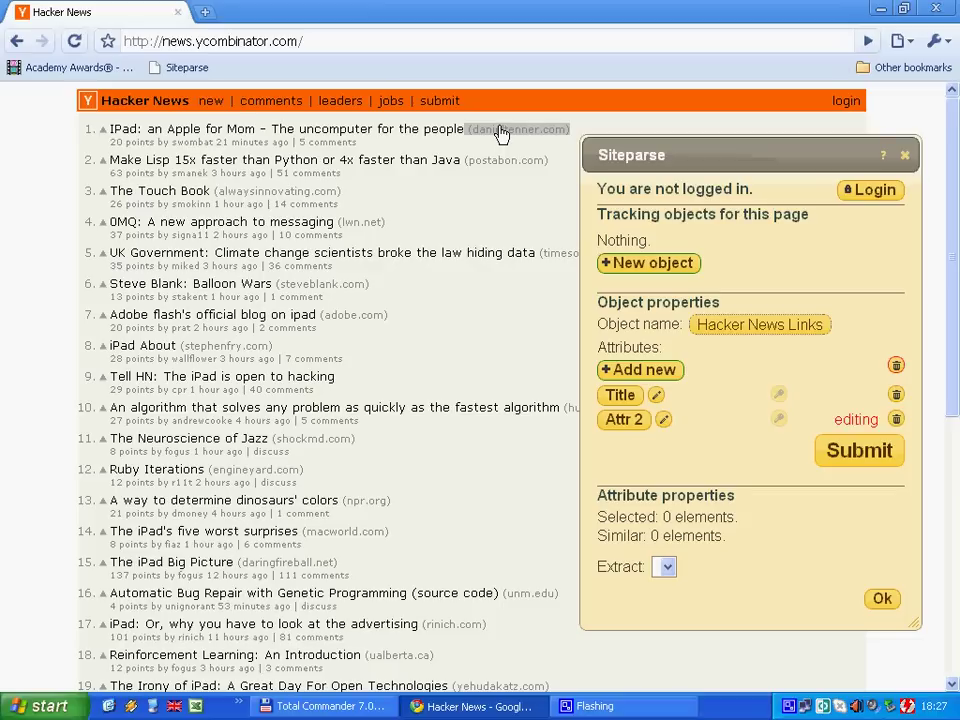
left_click(501, 134)
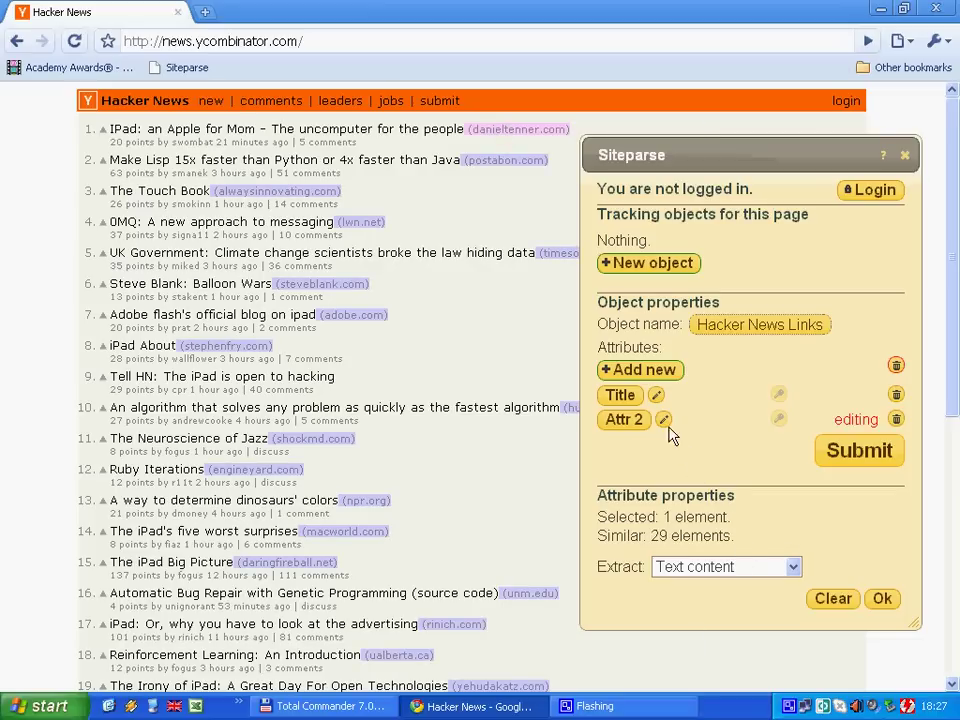
left_click(663, 419)
left_click_drag(664, 420, 601, 421)
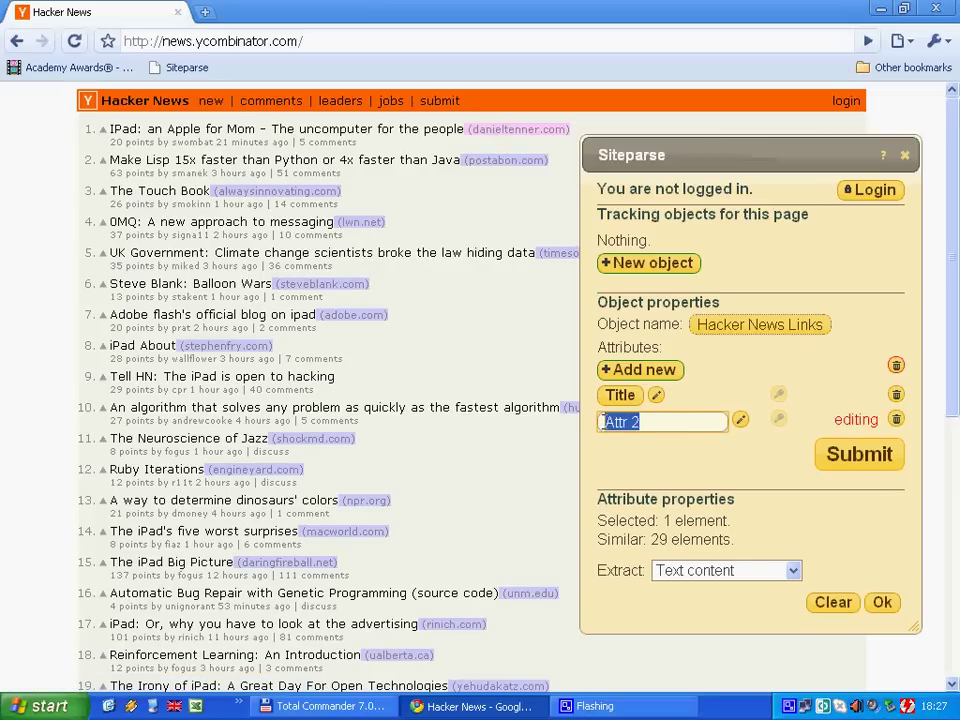
type("Source")
key("Return")
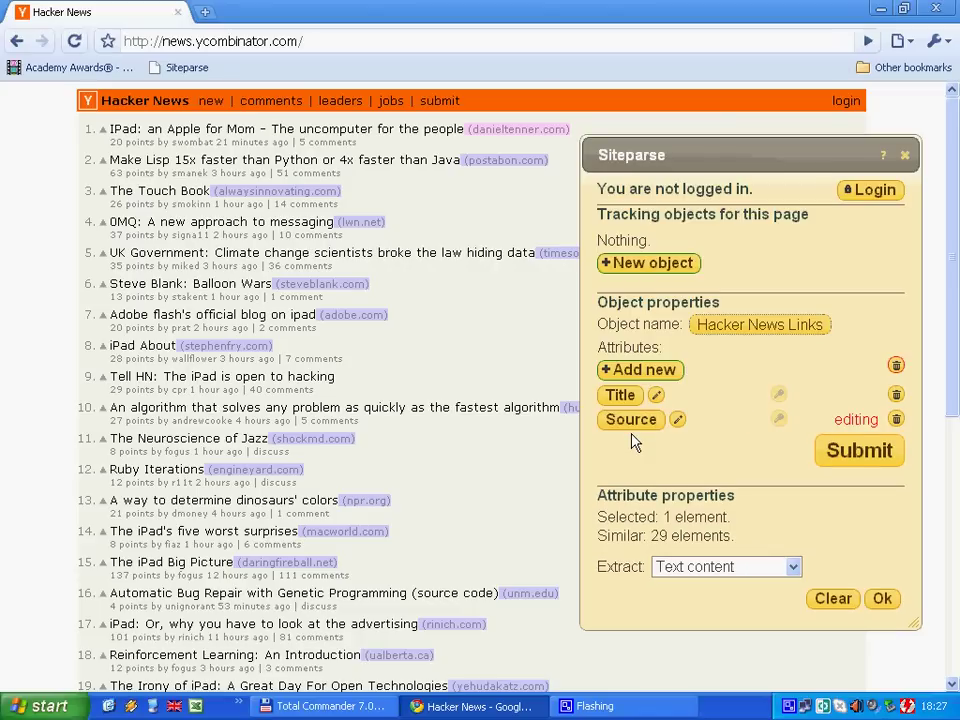
Save Source, then add a third attribute picking the '20 points' labels under the stories.
left_click(880, 600)
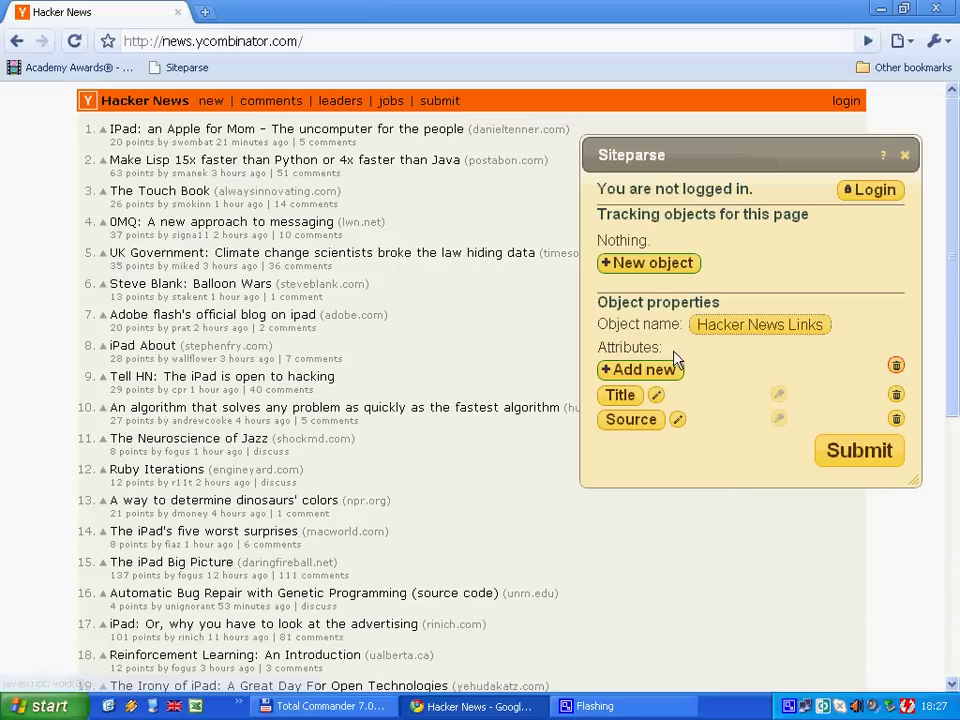
left_click(653, 377)
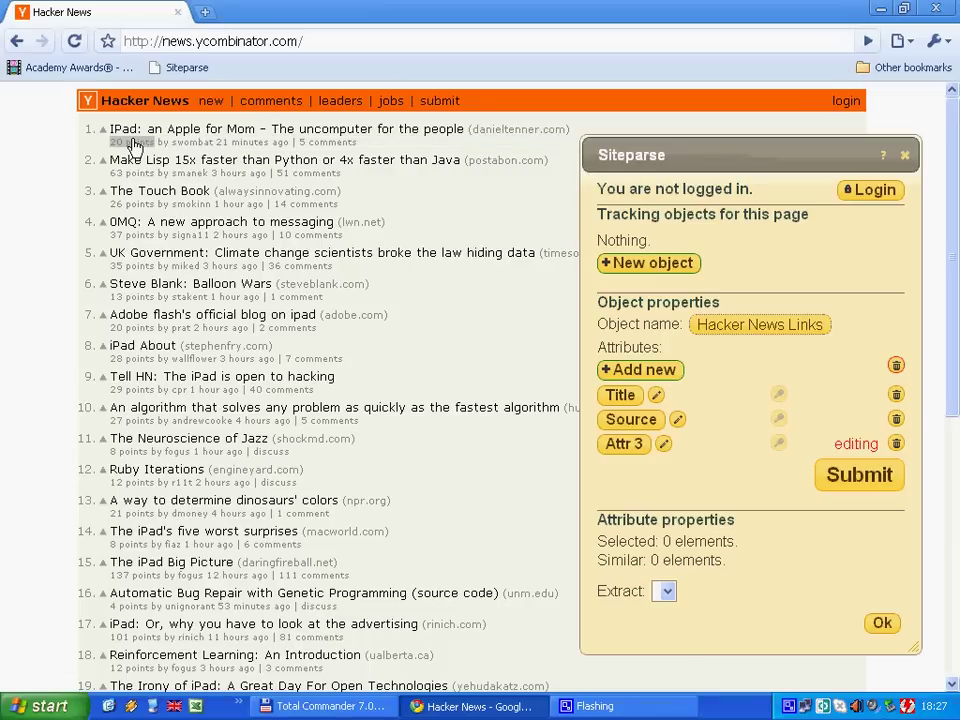
left_click(133, 143)
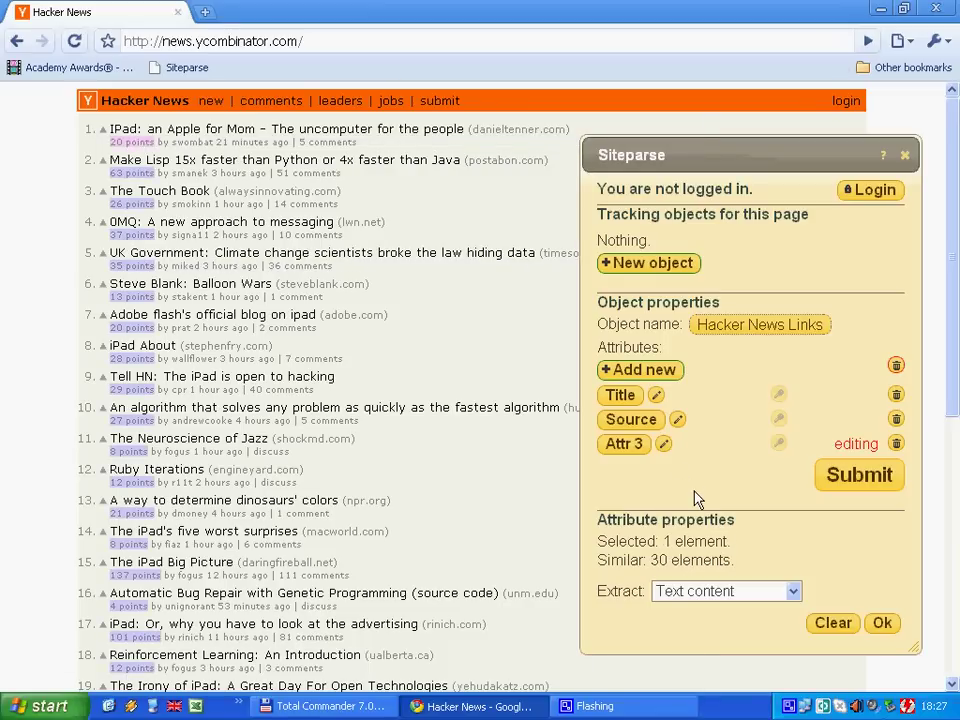
scroll(508, 456, "down", 5)
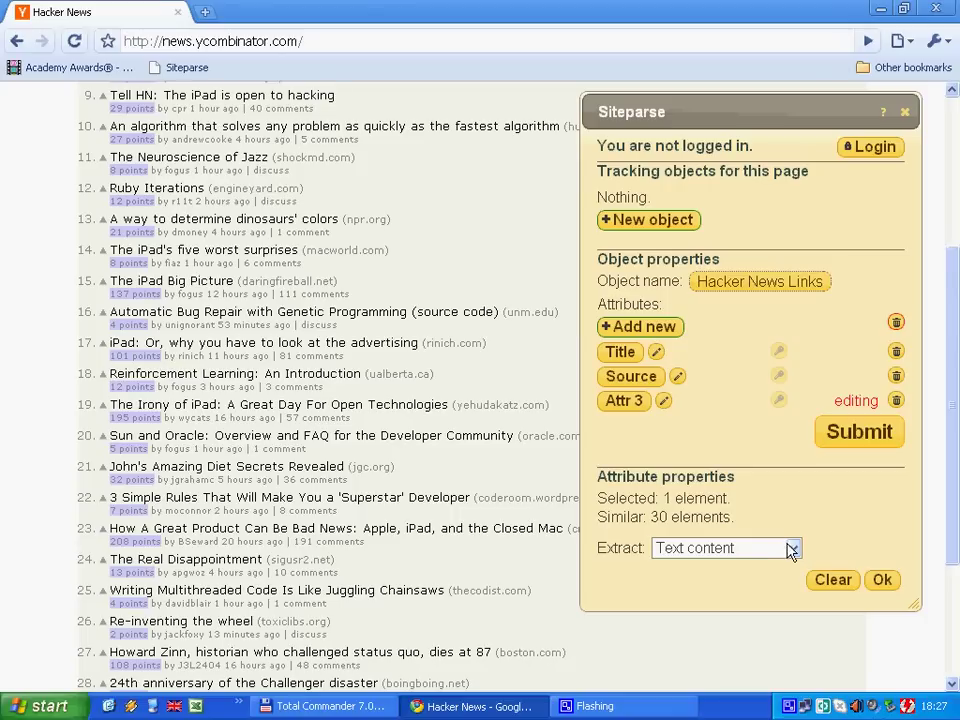
Make Attr 3 extract by regular expression \d+ with global matching enabled.
left_click(792, 549)
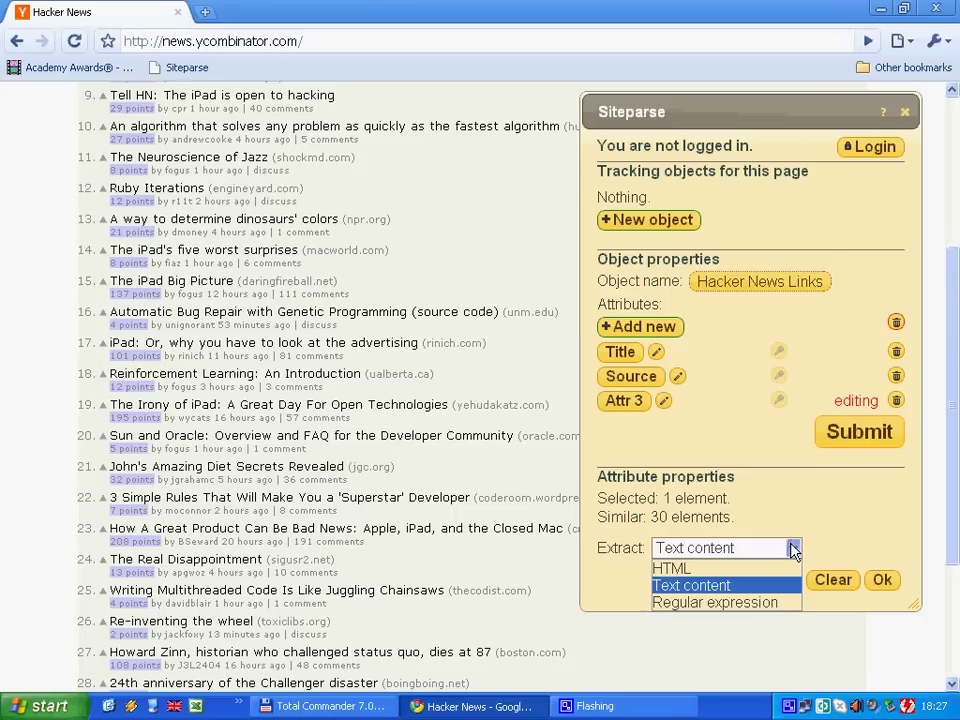
left_click(693, 602)
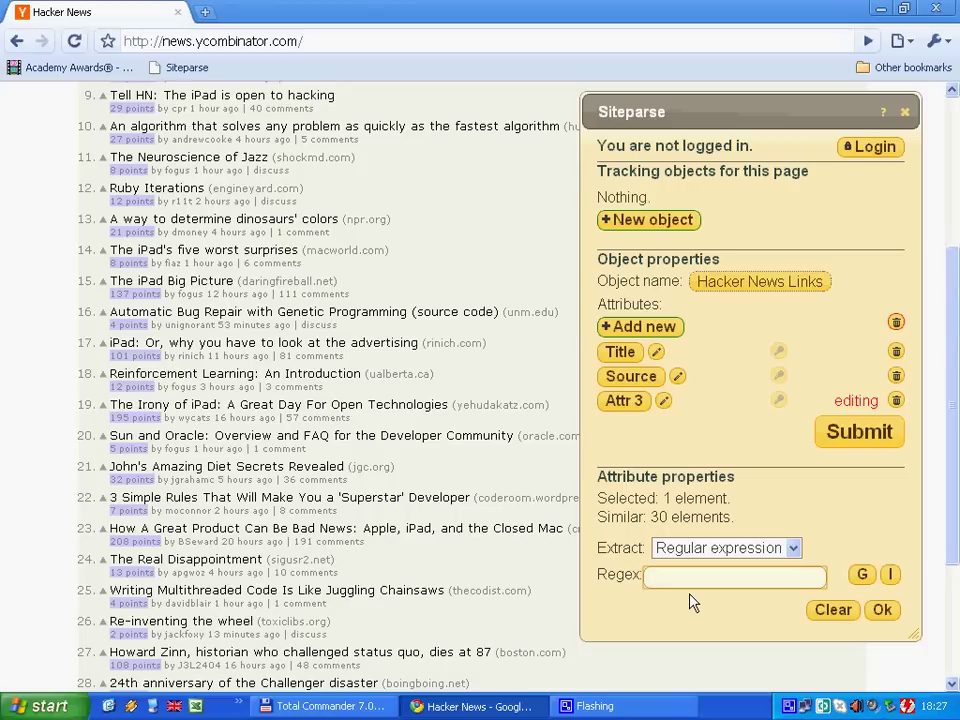
type("\\d+")
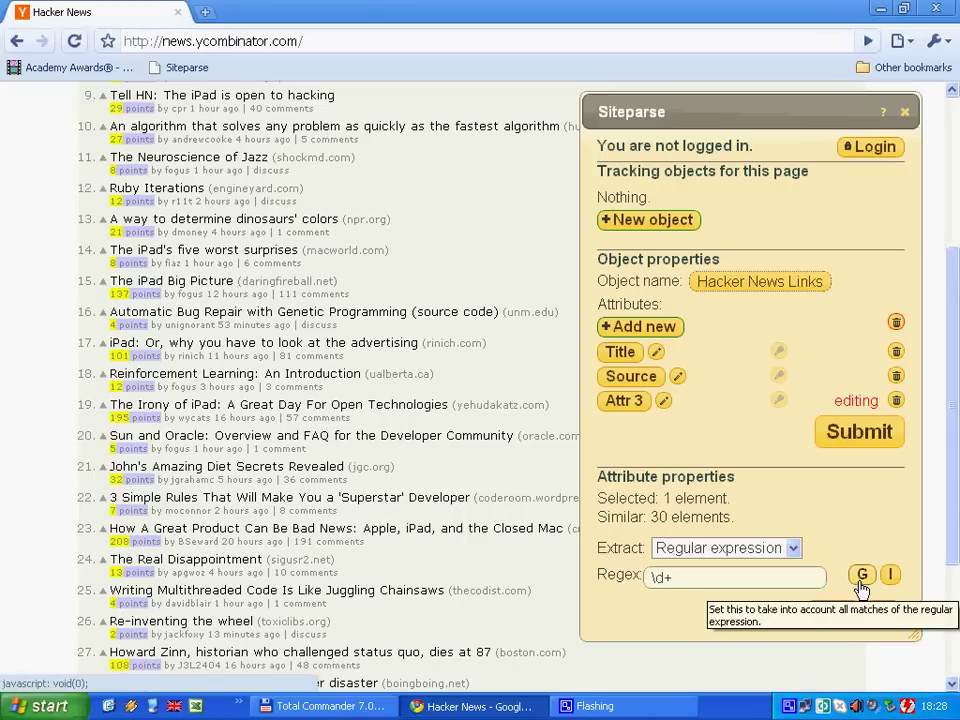
left_click(861, 577)
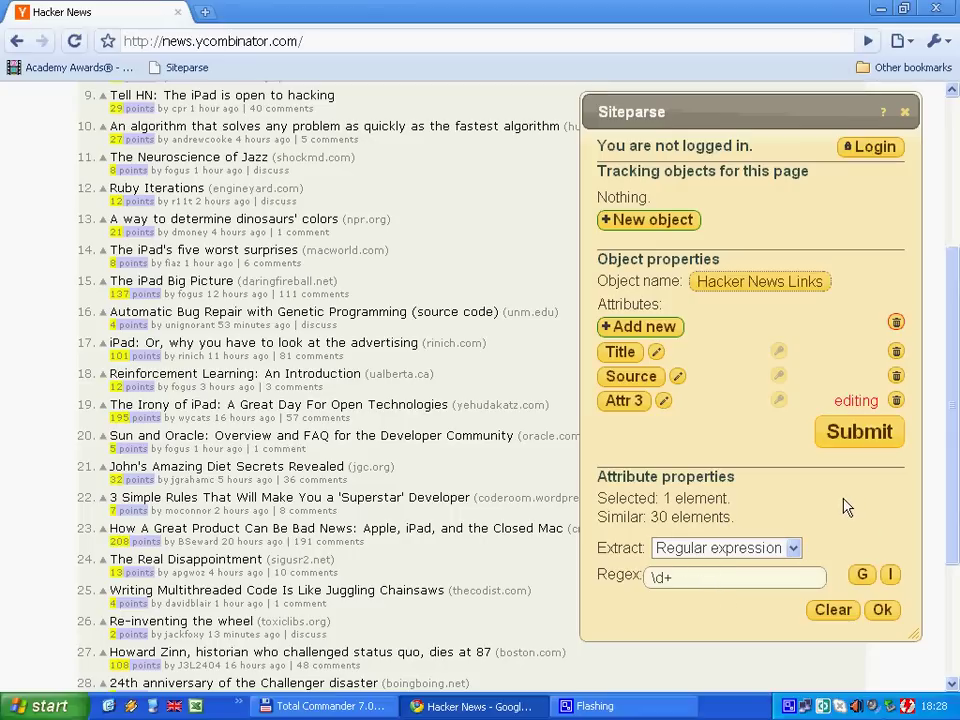
Save the third attribute and rename Attr 3 to 'Points'.
left_click(879, 612)
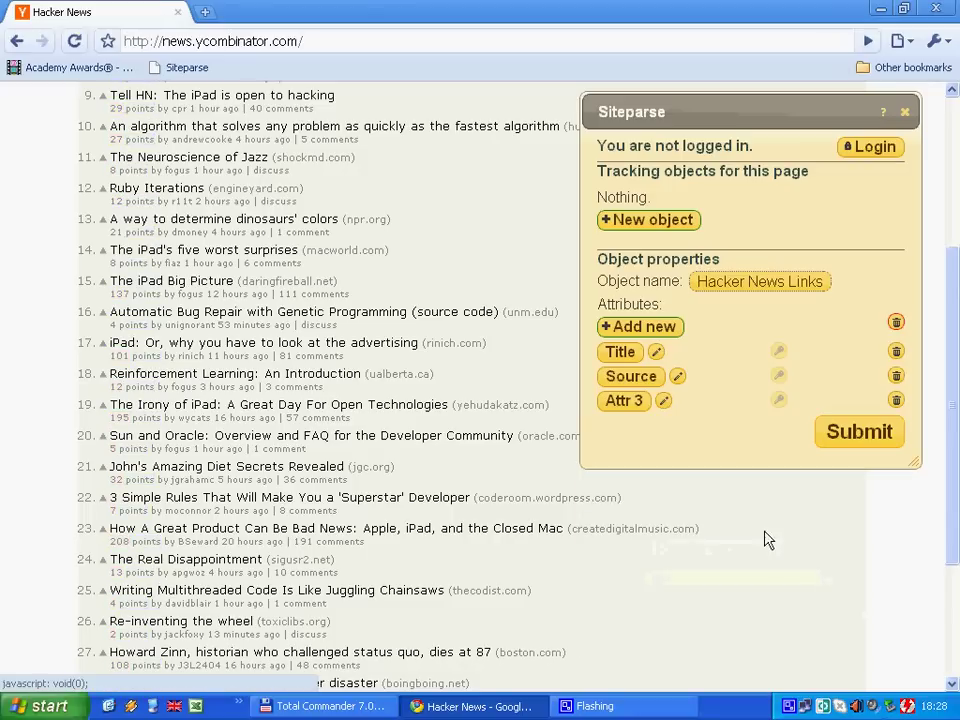
left_click(663, 401)
left_click_drag(634, 403, 603, 403)
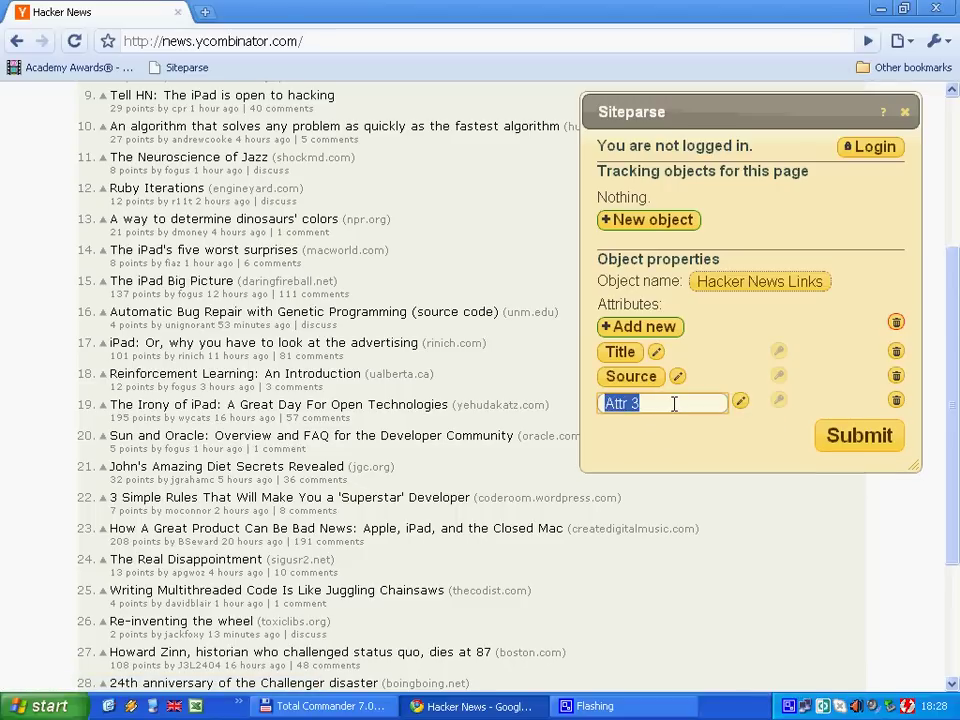
type("Points")
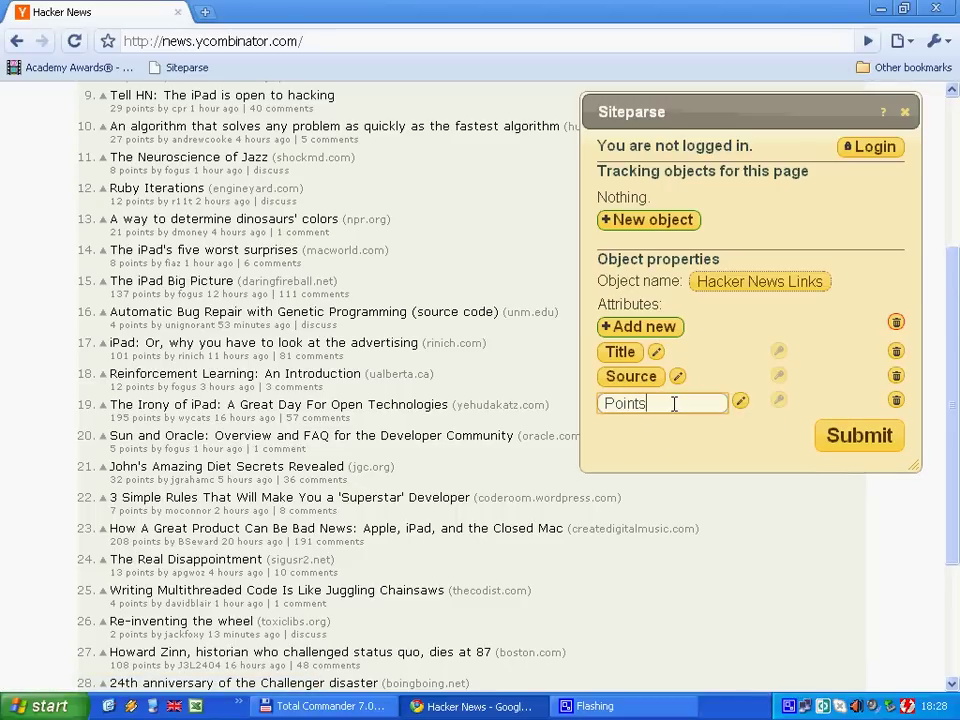
key("Return")
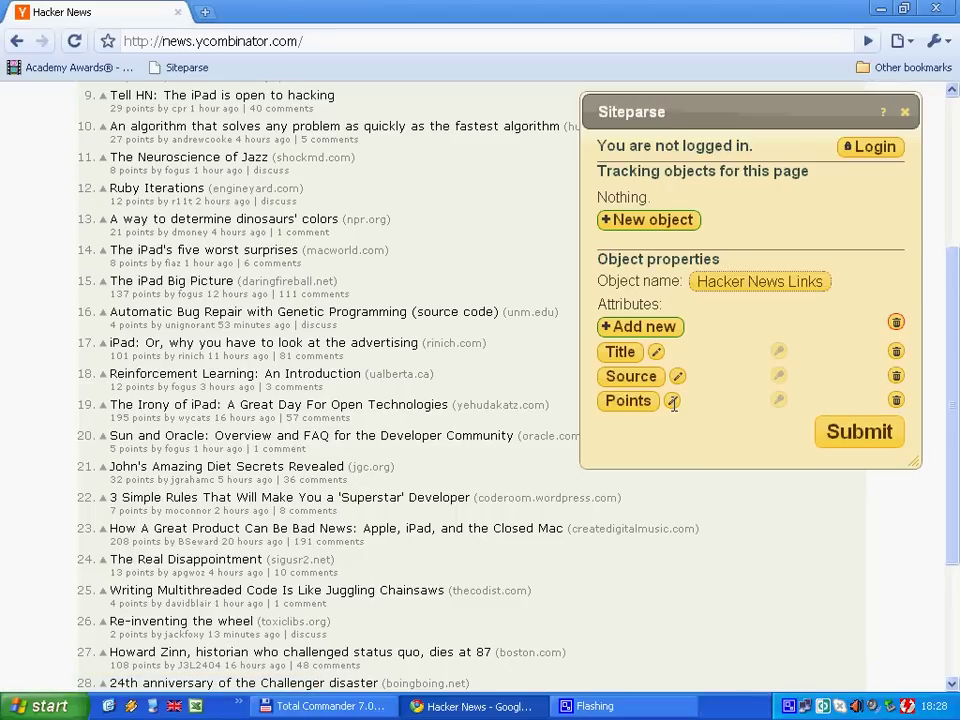
Make Title the primary key, then sign in to Google with the saved e-mail and account password.
left_click(780, 352)
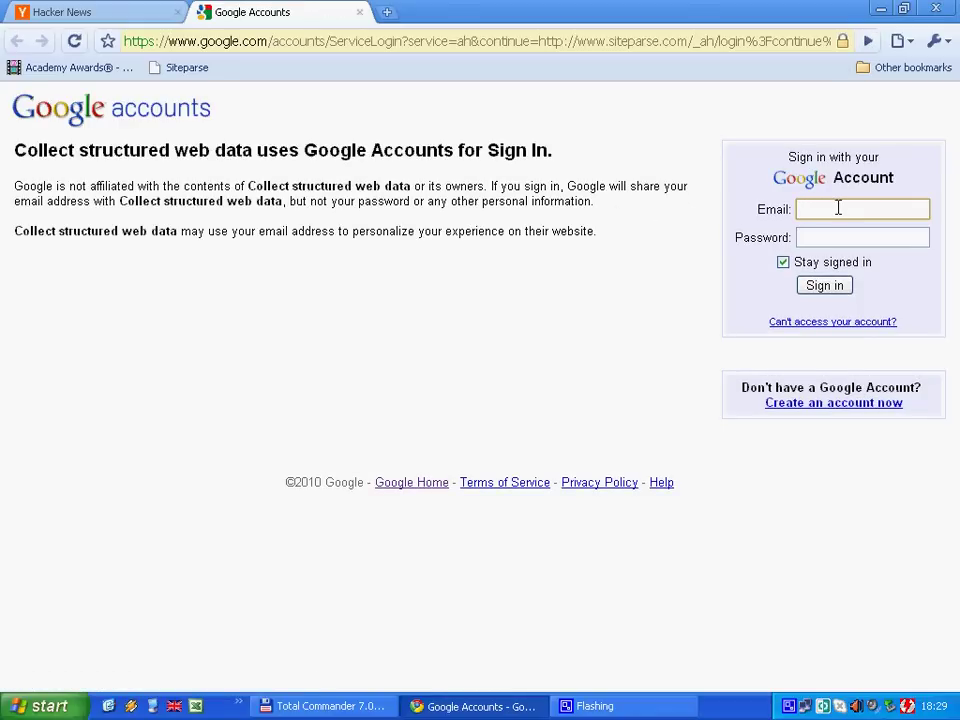
type("peplafi")
key("Down")
key("Tab")
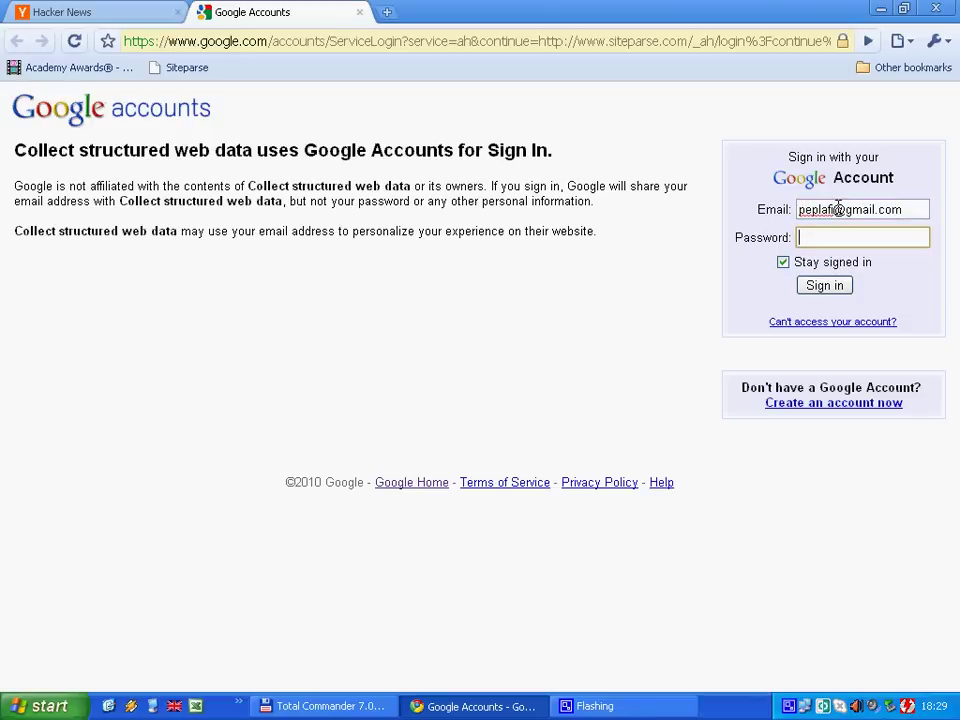
type("••••••••")
key("Return")
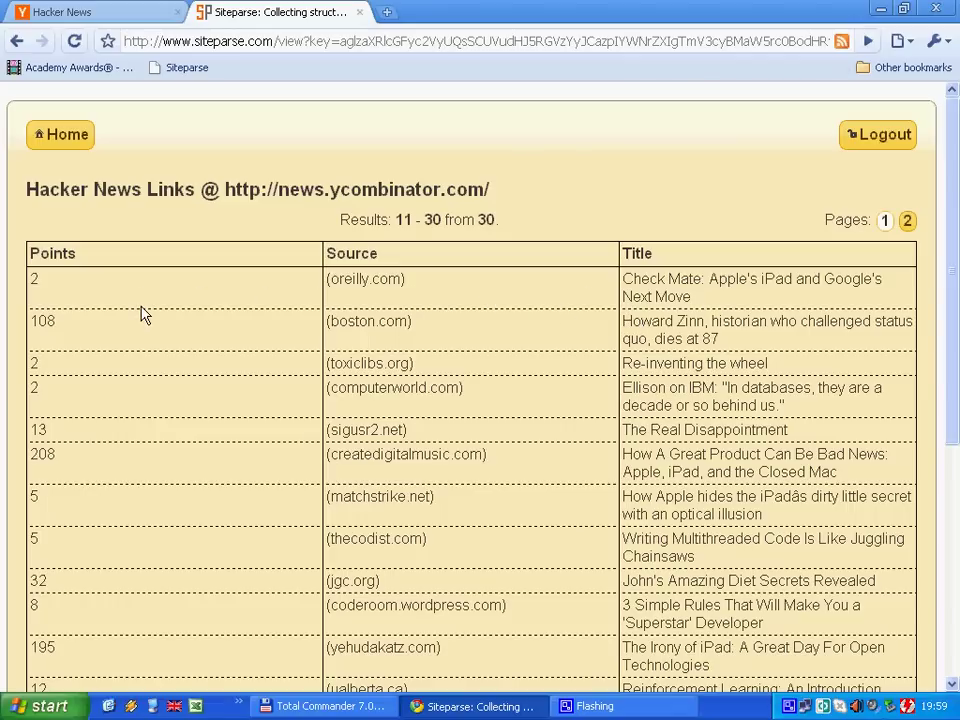
Scroll through the Hacker News Links results table of 30 stories to review it.
scroll(146, 298, "down", 3)
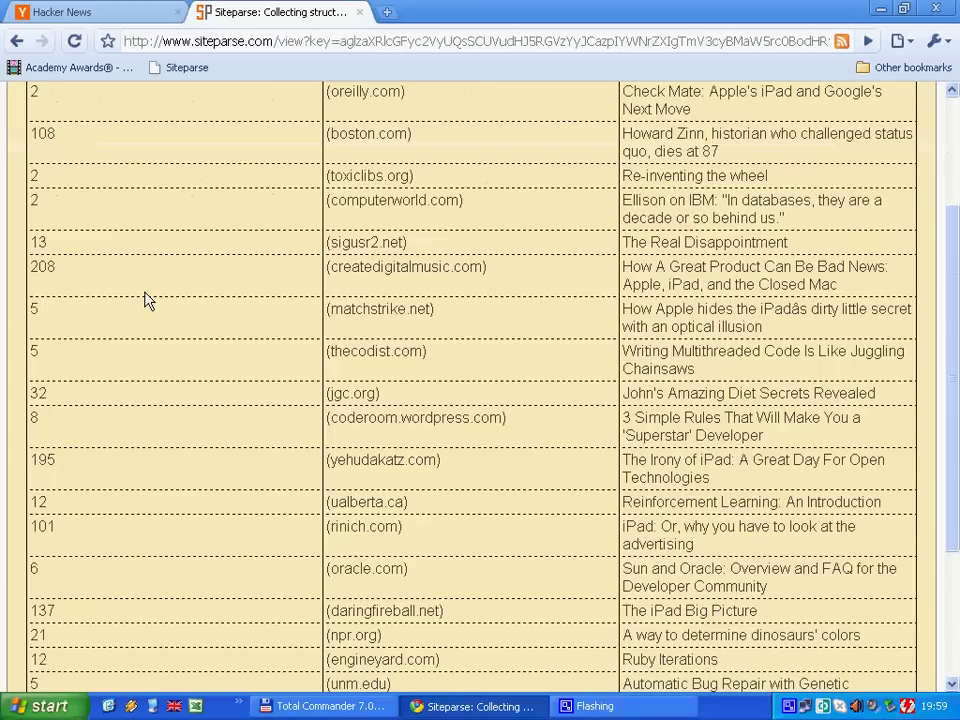
scroll(146, 298, "up", 3)
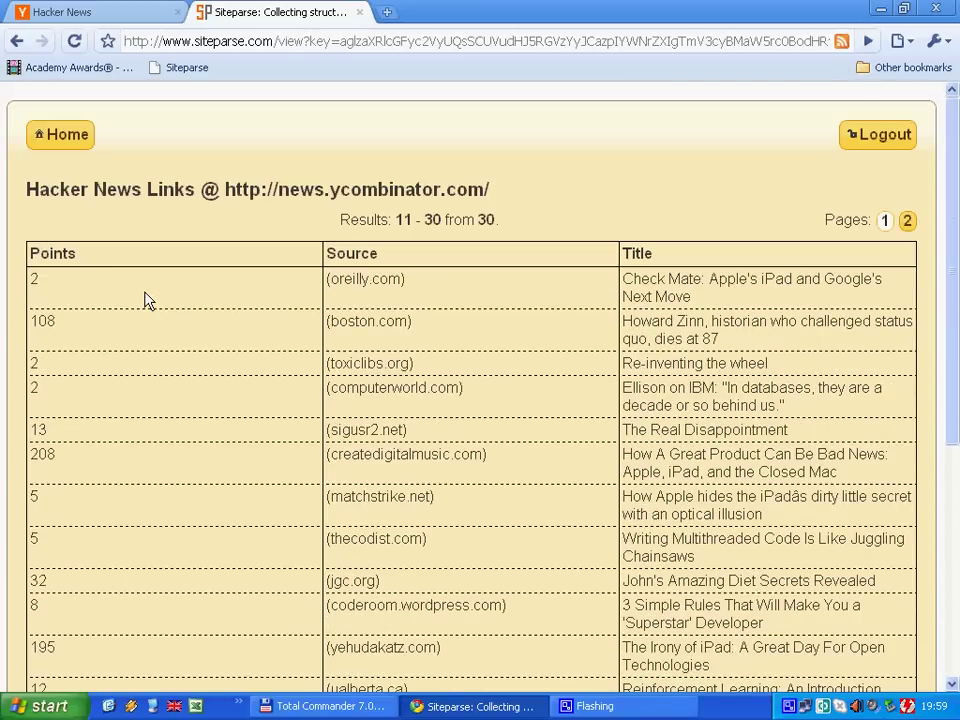
Return to the Siteparse home page listing Hacker News Links, then begin writing feedback.
left_click(66, 152)
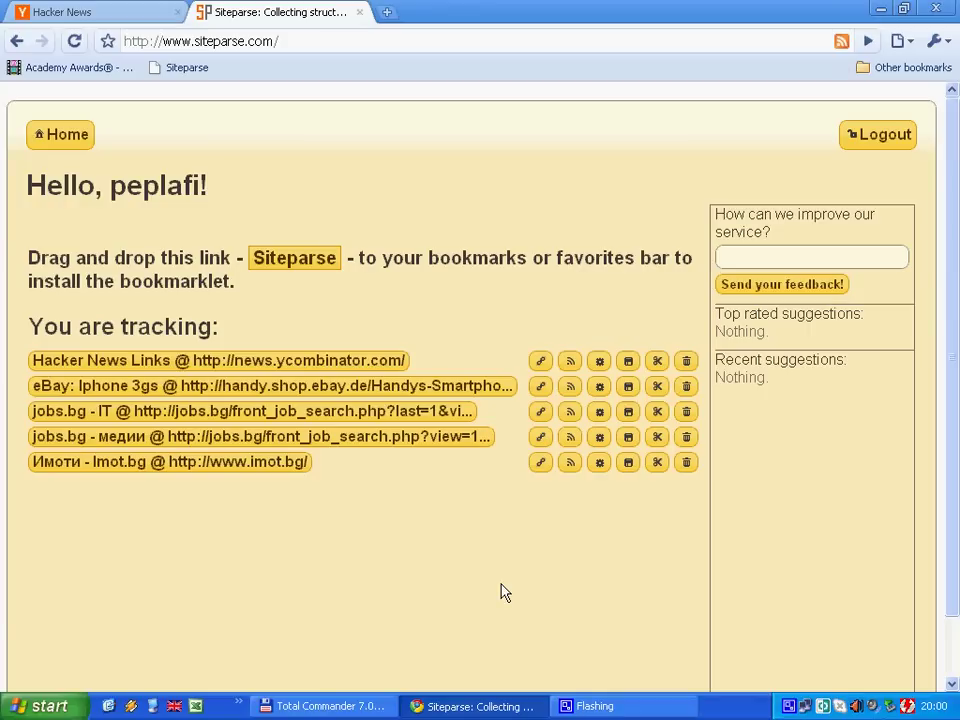
left_click(737, 253)
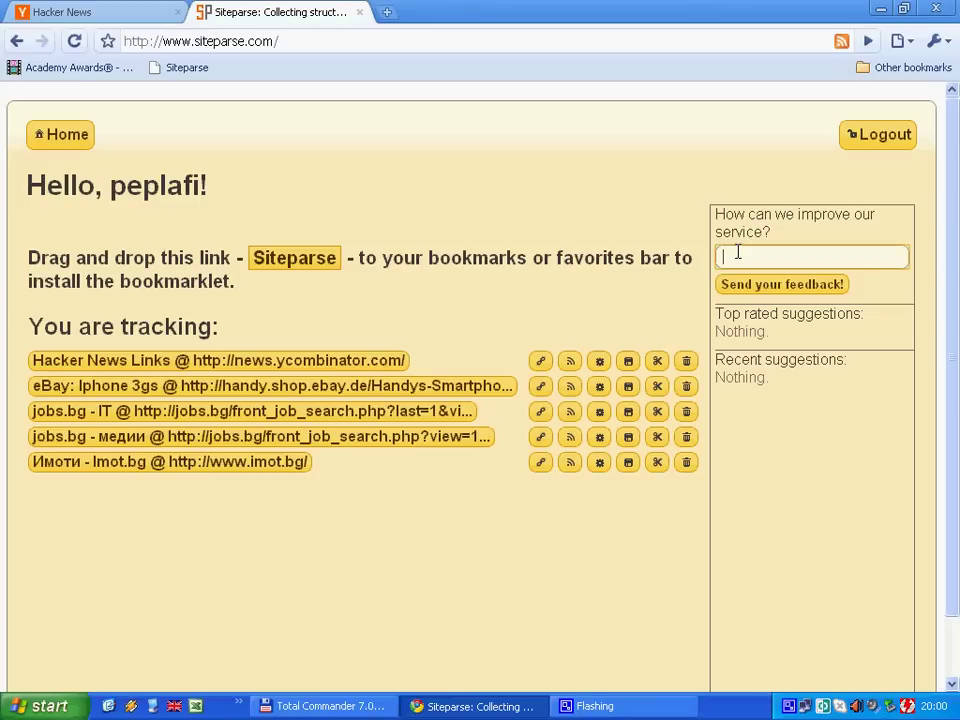